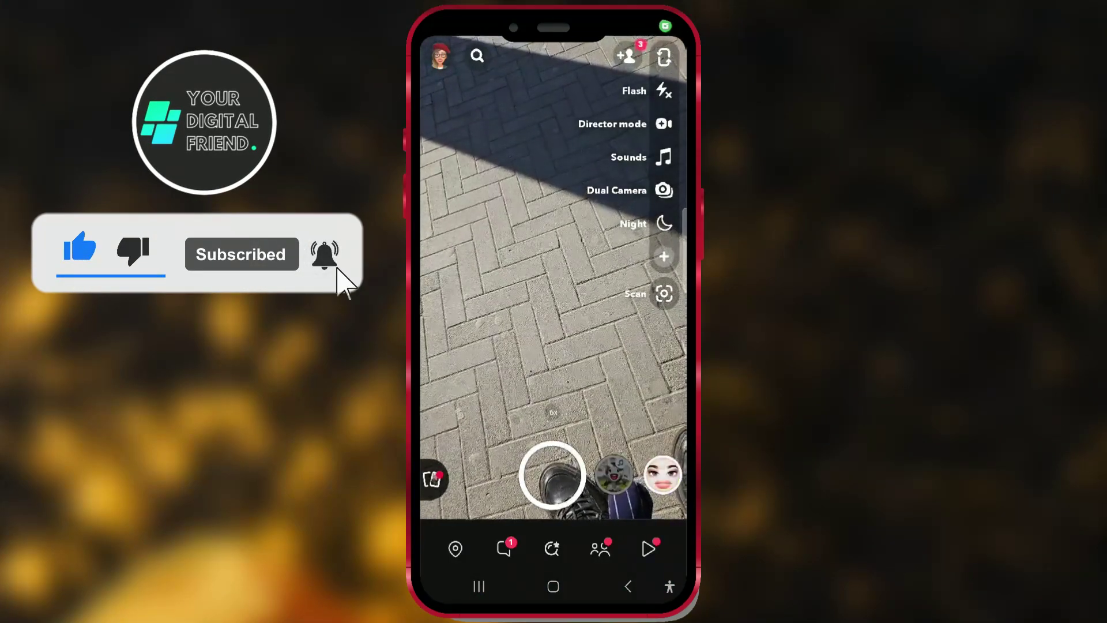
Step: Open Snapchat Settings from the camera screen via the Bitmoji profile
click(439, 56)
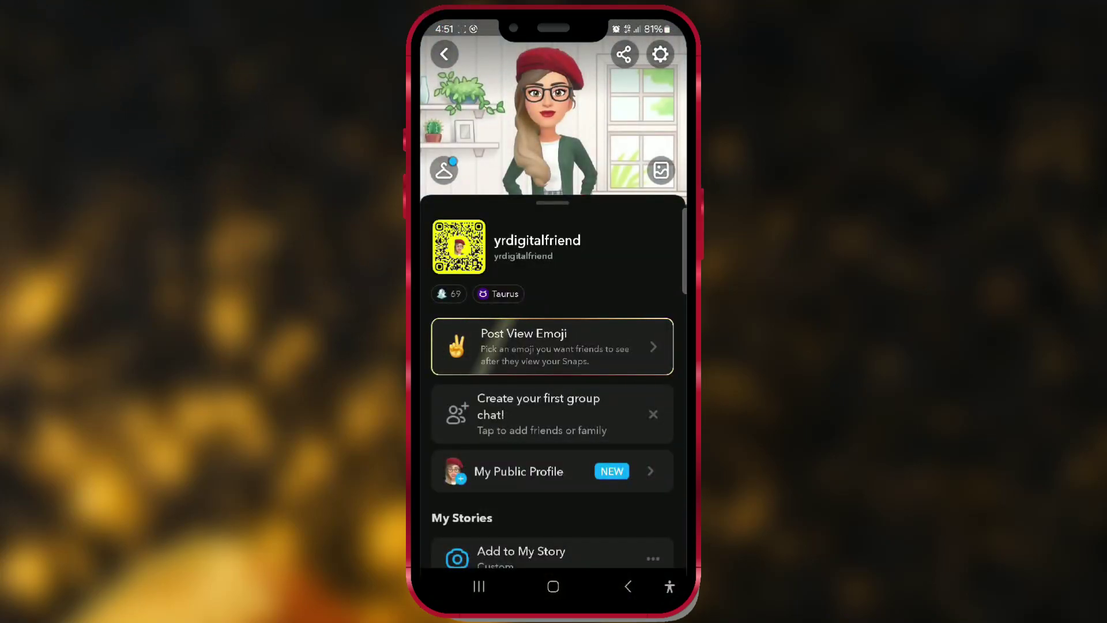
click(661, 55)
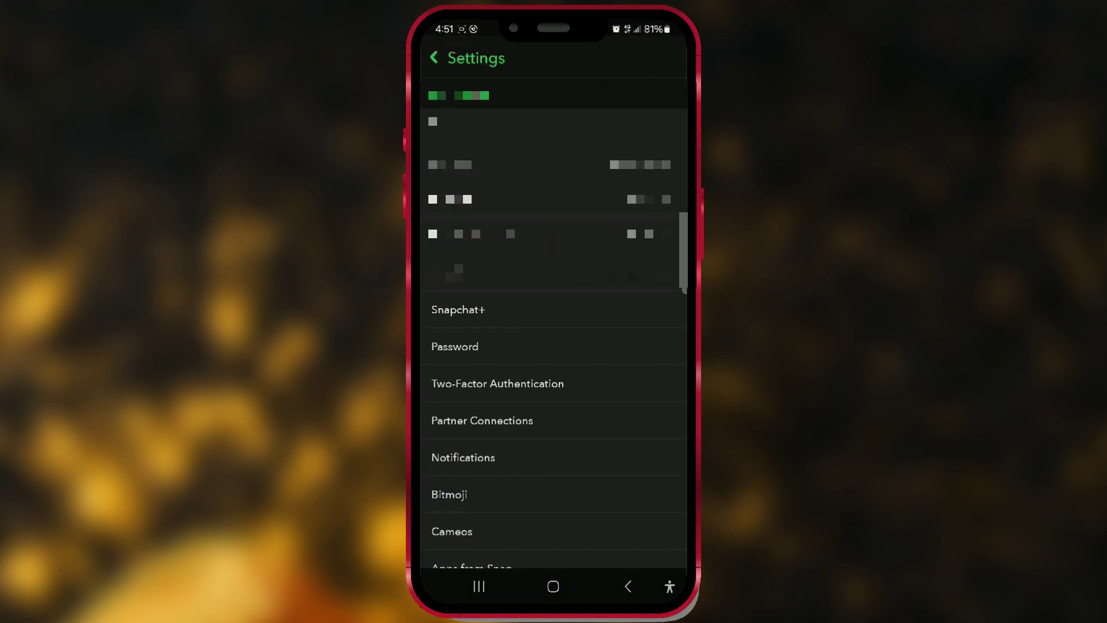
drag(628, 480, 615, 378)
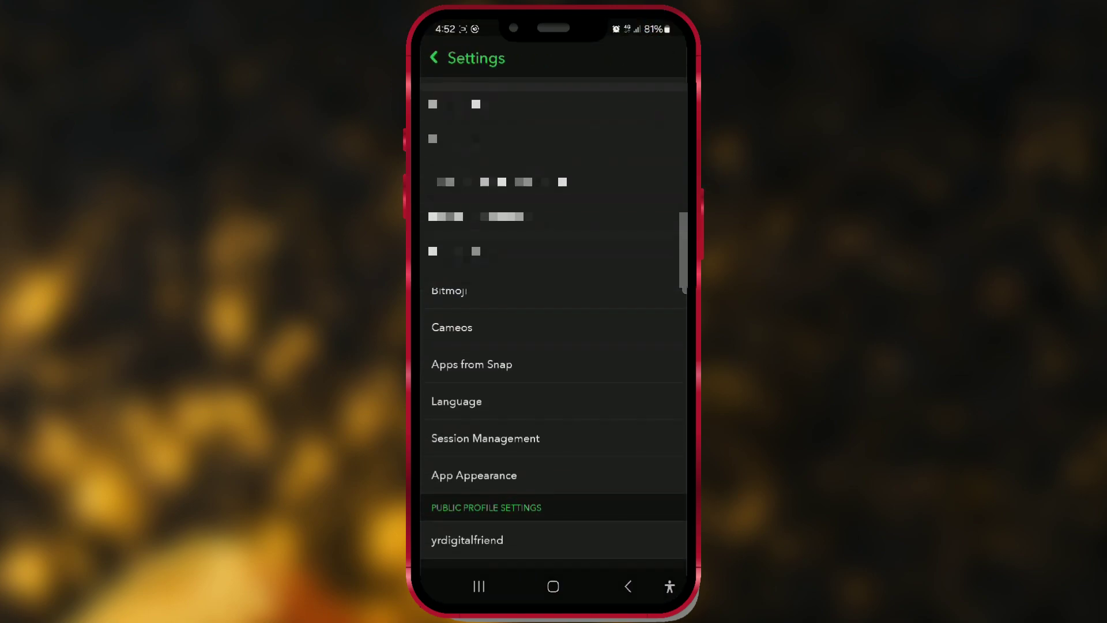
drag(634, 450, 641, 347)
drag(638, 450, 636, 364)
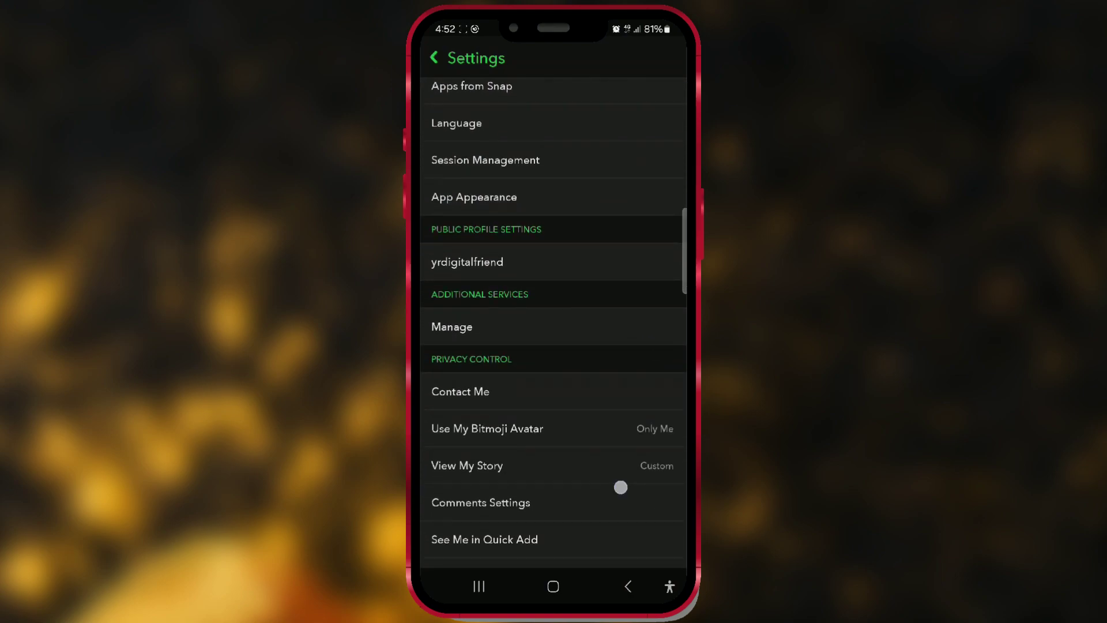
drag(621, 487, 607, 364)
drag(619, 458, 623, 373)
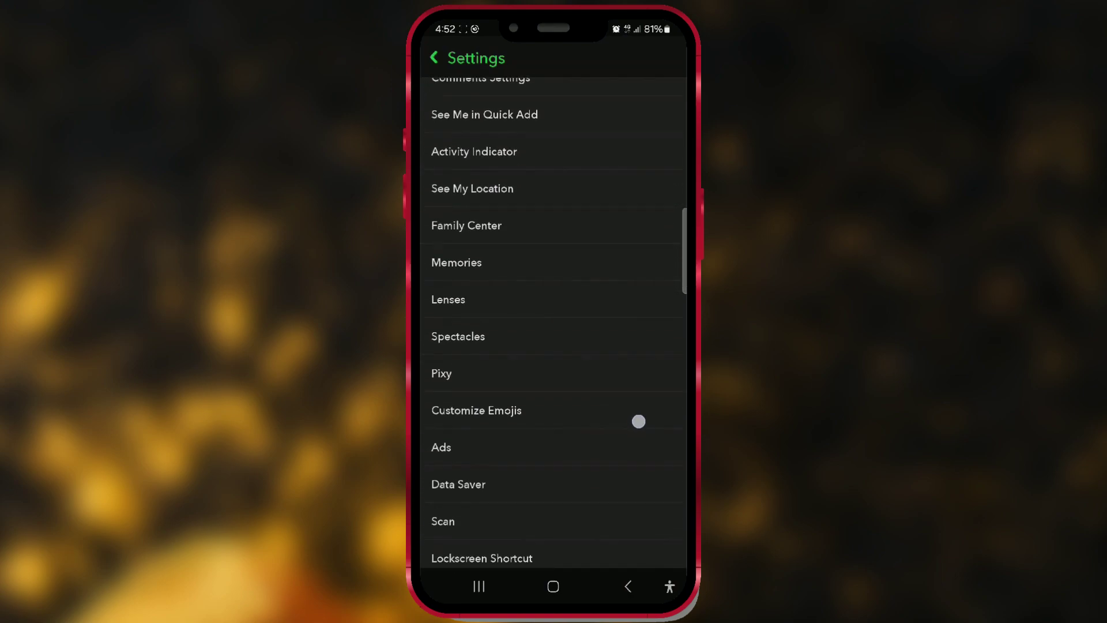
drag(638, 420, 639, 369)
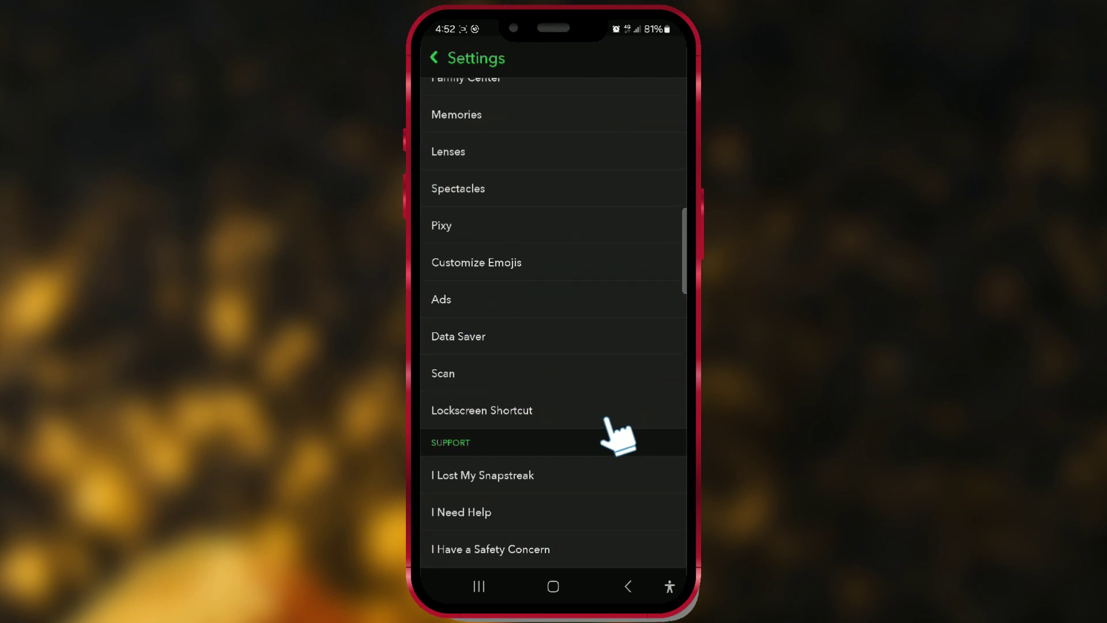
Step: Open the Lockscreen Shortcut entry in the Settings list
click(603, 413)
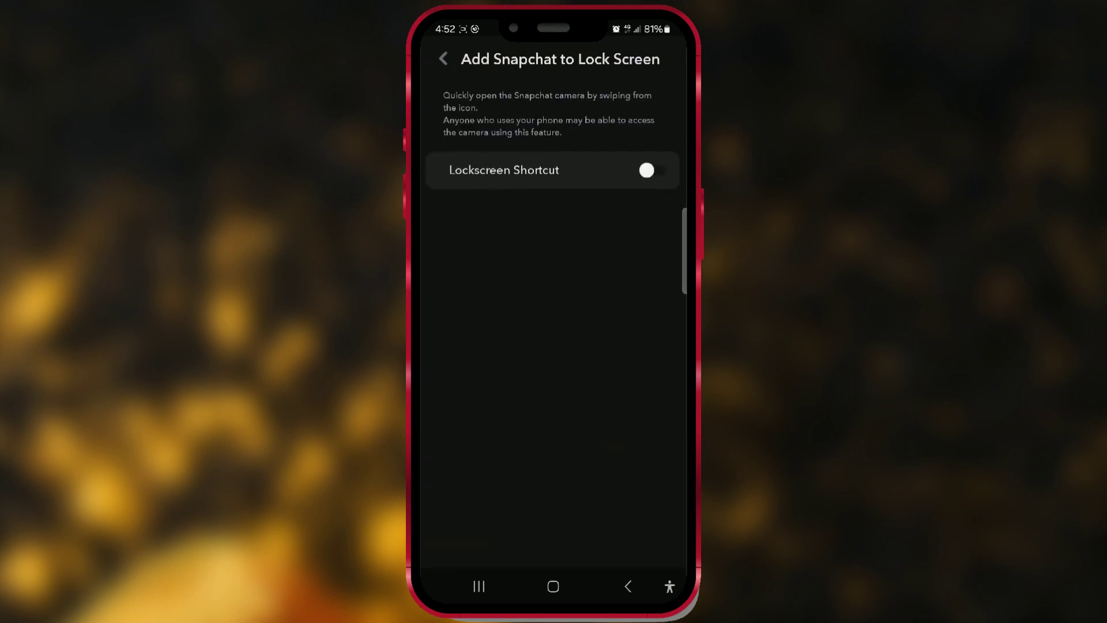